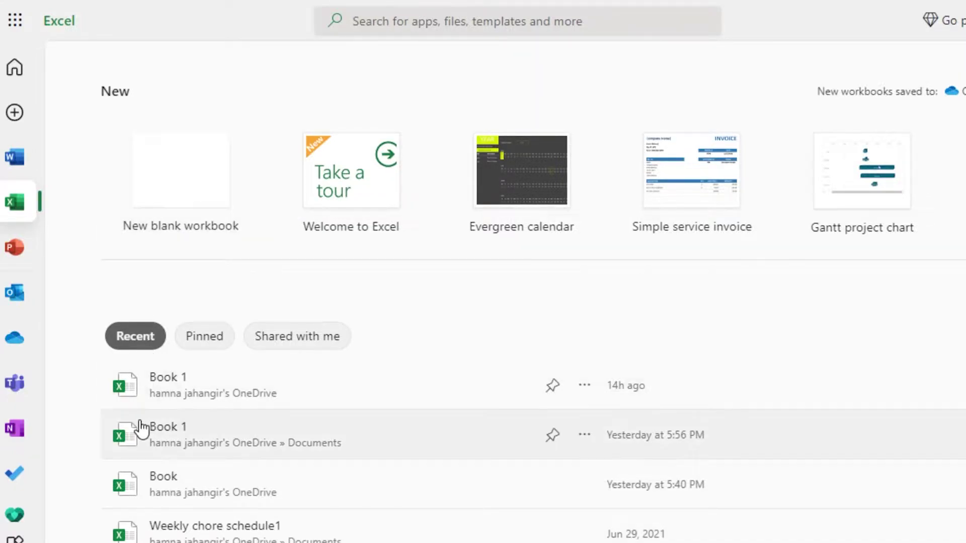
# Step: Open the Book 1 workbook from the recent files and turn on filtering for the employee table's header row
pyautogui.click(186, 393)
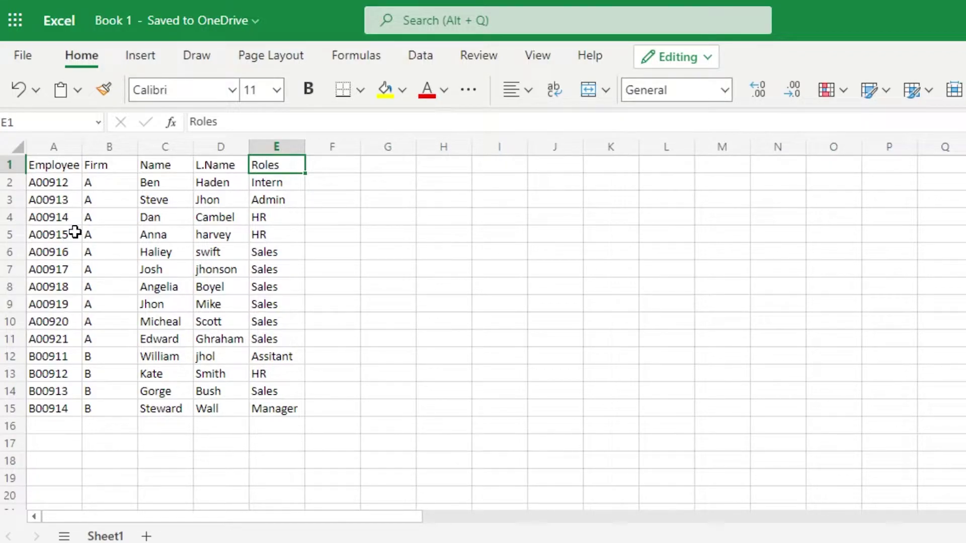
pyautogui.click(276, 184)
pyautogui.click(276, 164)
pyautogui.click(436, 62)
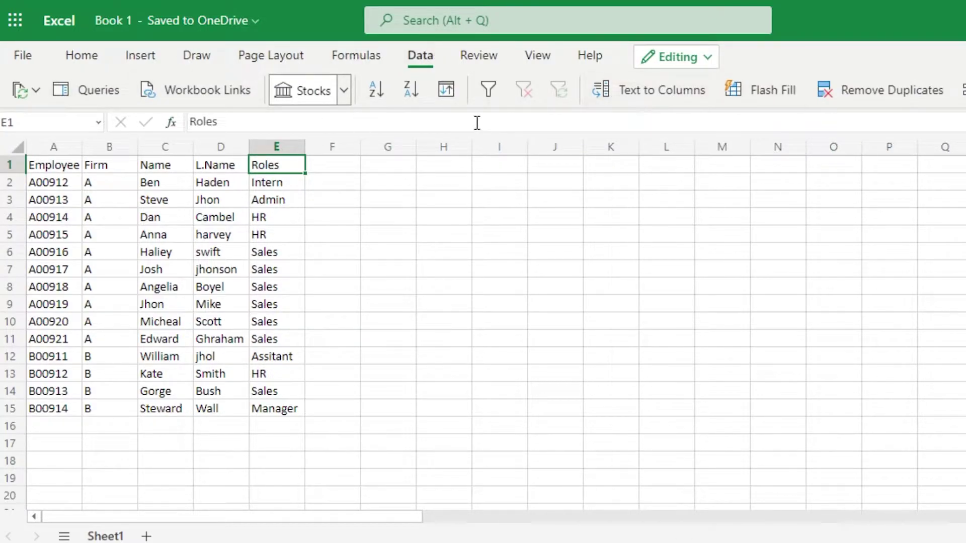
pyautogui.click(495, 94)
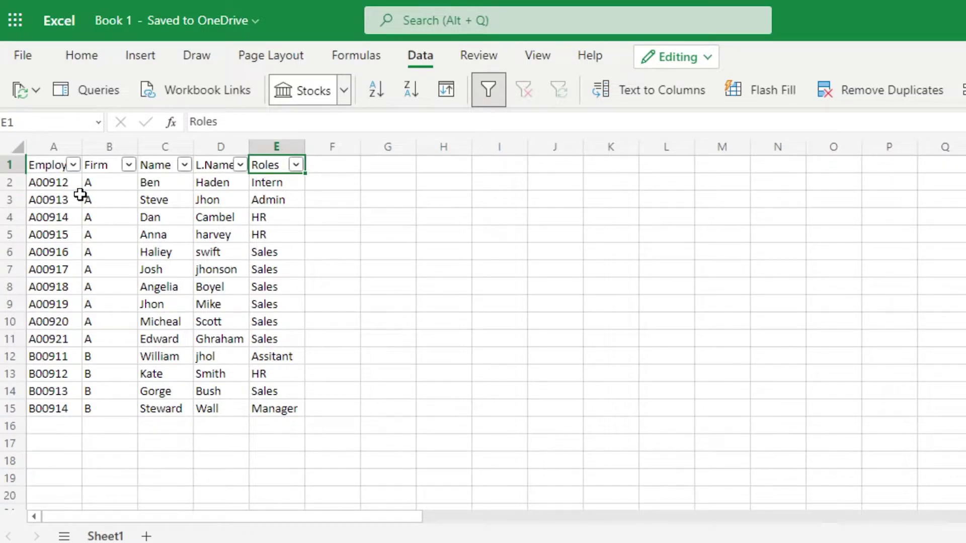
# Step: Filter the Roles column to show only Sales, choosing to see just your own sorting and filtering
pyautogui.click(296, 166)
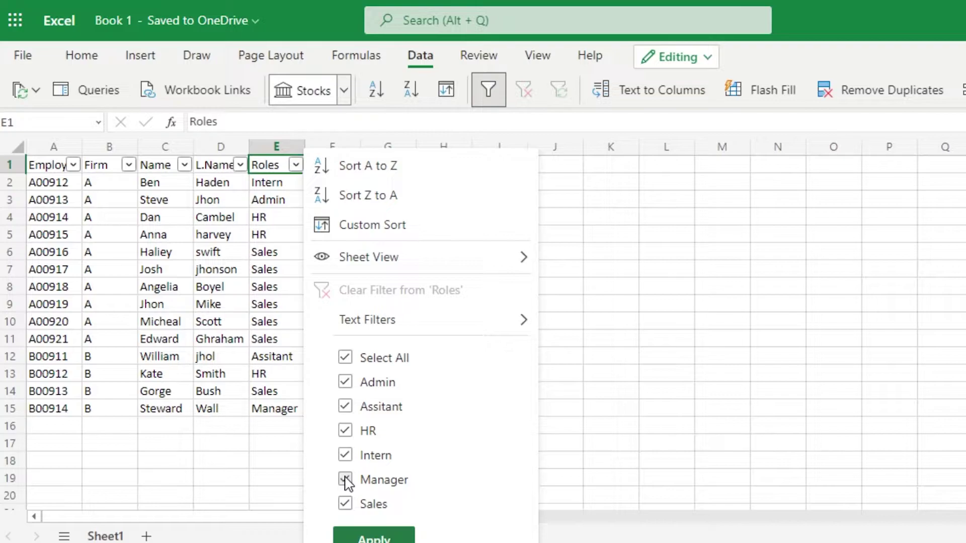
pyautogui.click(346, 358)
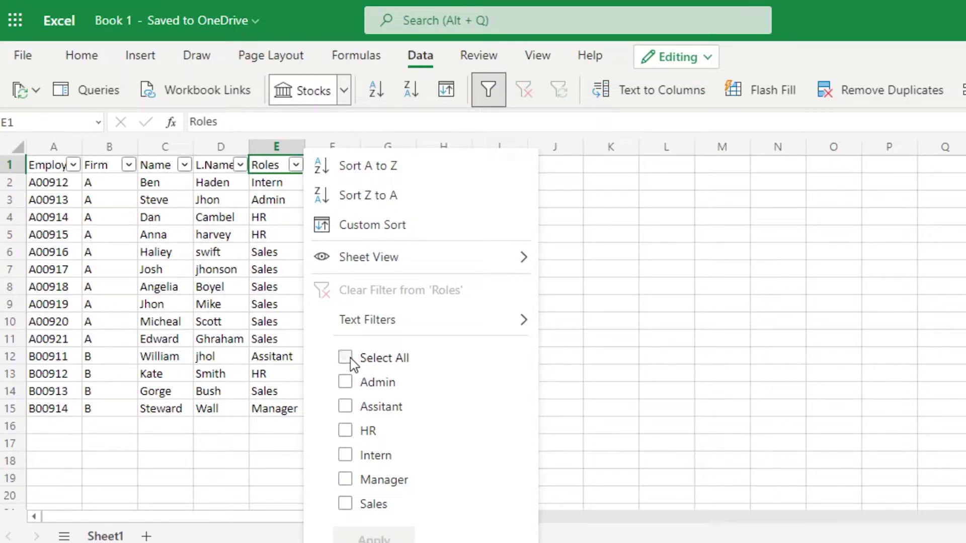
pyautogui.click(350, 508)
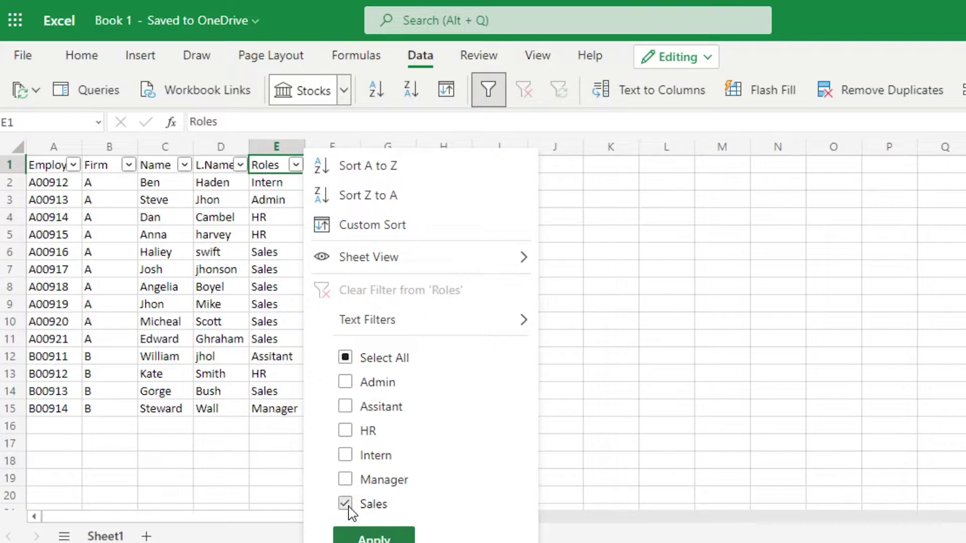
pyautogui.click(372, 538)
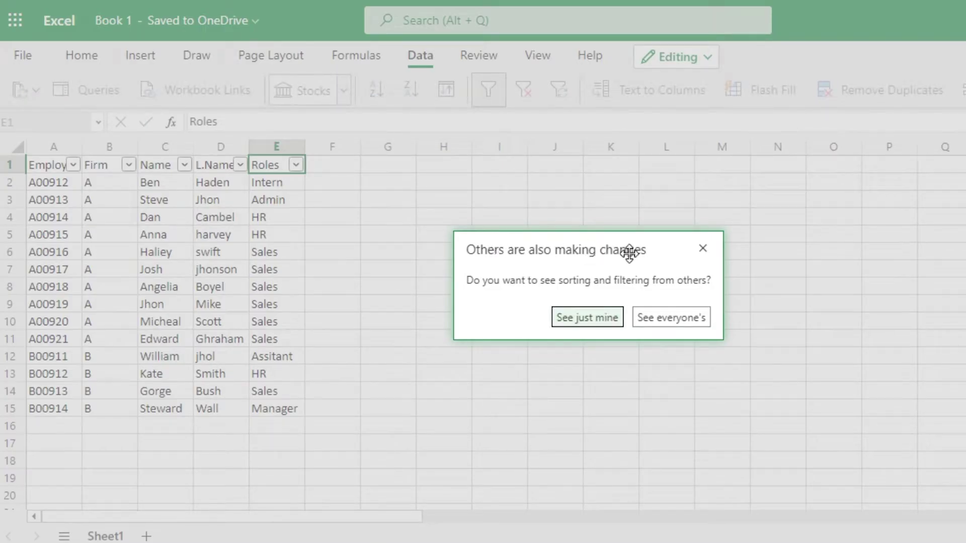
pyautogui.click(599, 326)
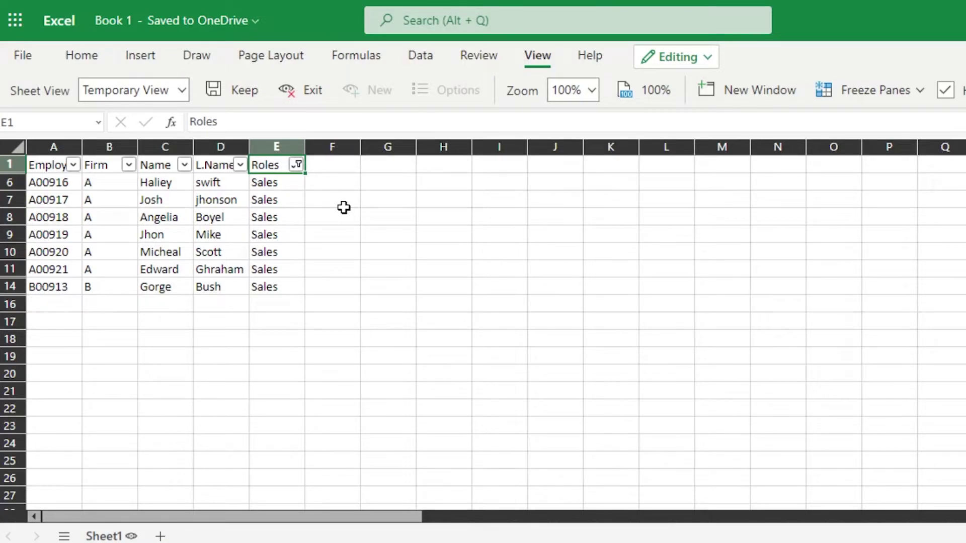
# Step: Change the Roles column filter to show only HR instead of Sales
pyautogui.click(297, 165)
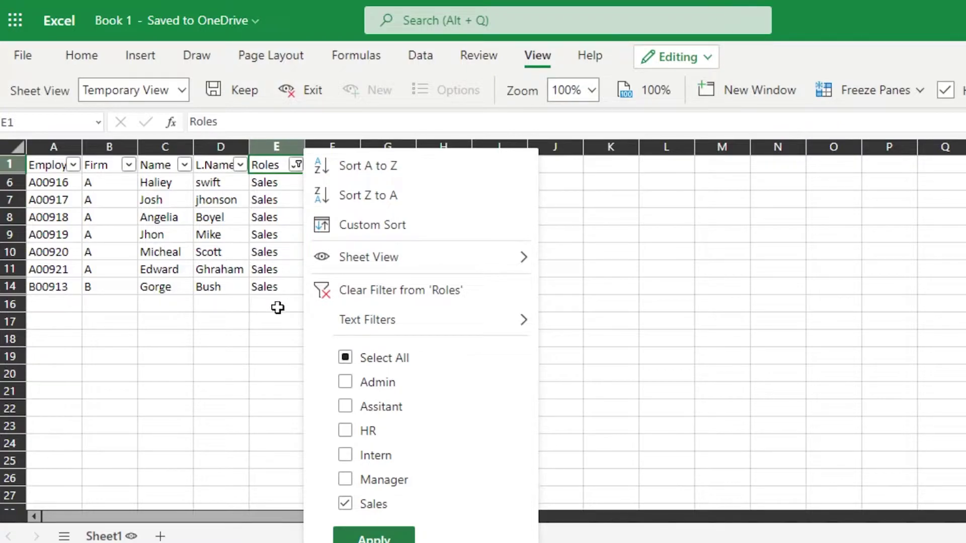
pyautogui.click(346, 505)
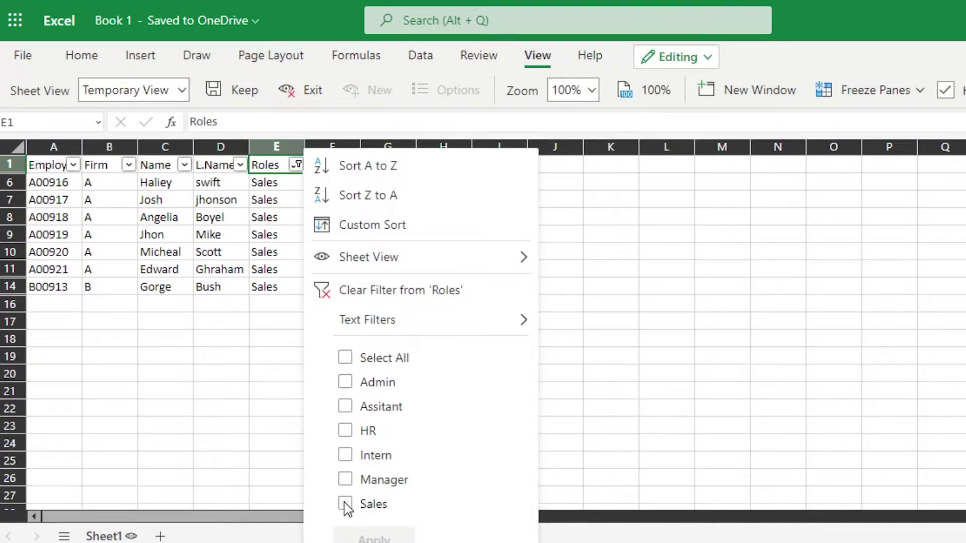
pyautogui.click(346, 431)
pyautogui.click(374, 538)
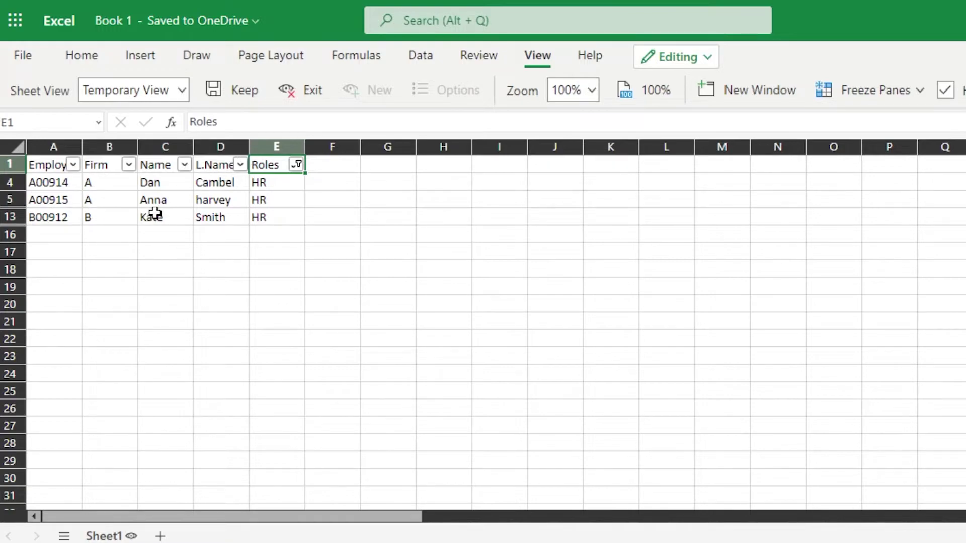
# Step: Show all roles again and filter the Firm column to show only firm A
pyautogui.click(297, 167)
pyautogui.click(362, 301)
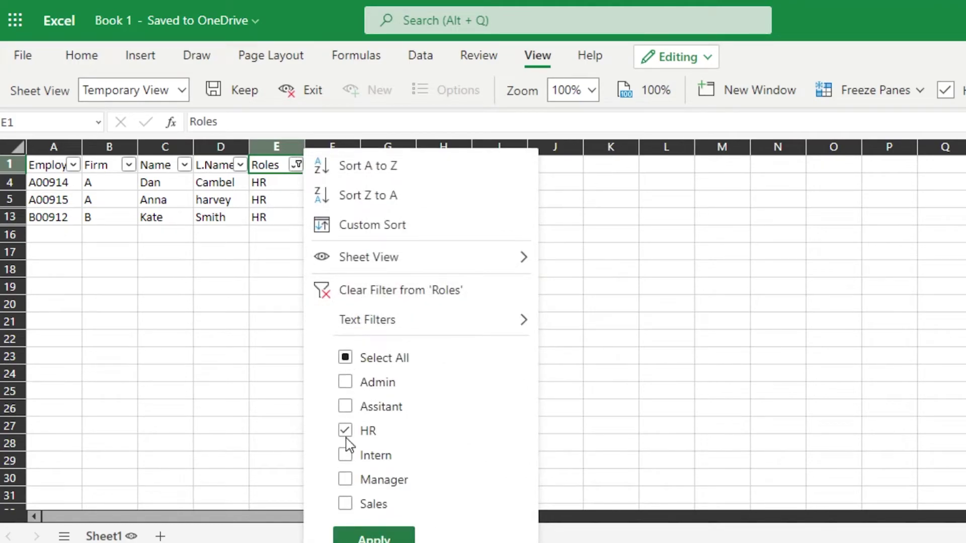
pyautogui.click(388, 537)
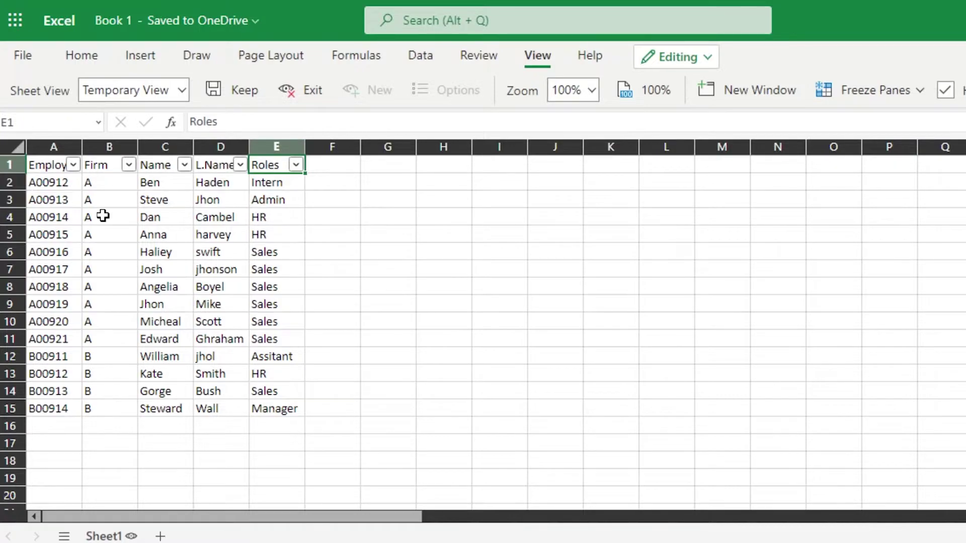
pyautogui.click(128, 165)
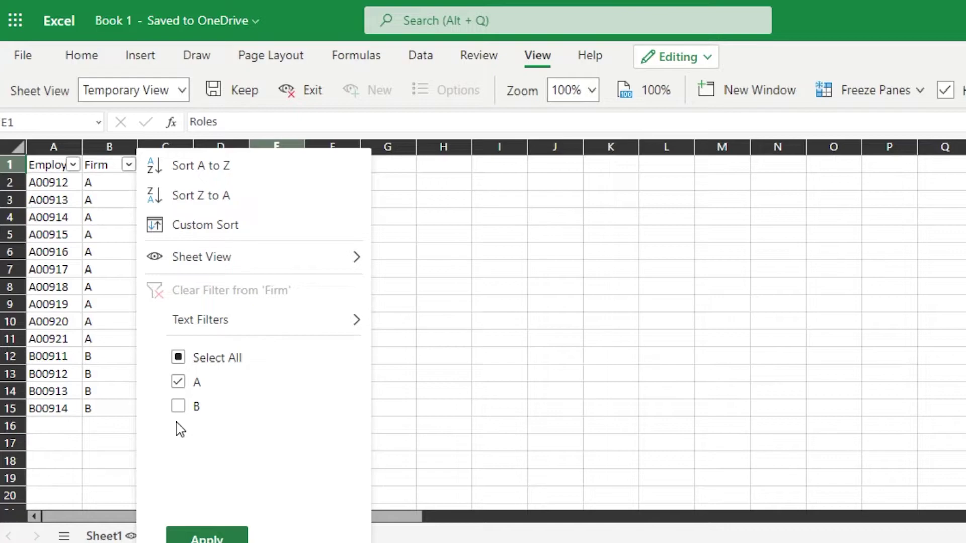
pyautogui.click(206, 537)
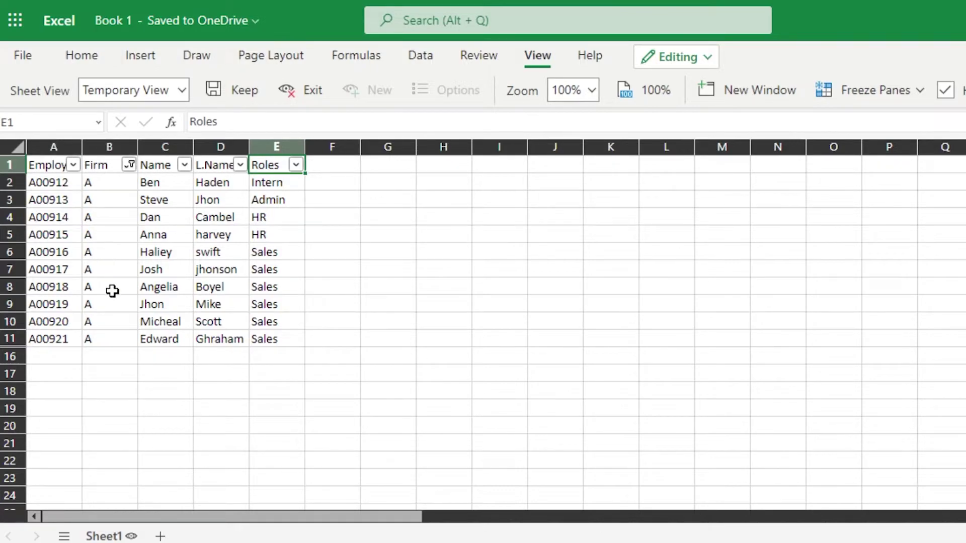
# Step: Switch the sheet from the temporary view back to the Default sheet view
pyautogui.click(184, 165)
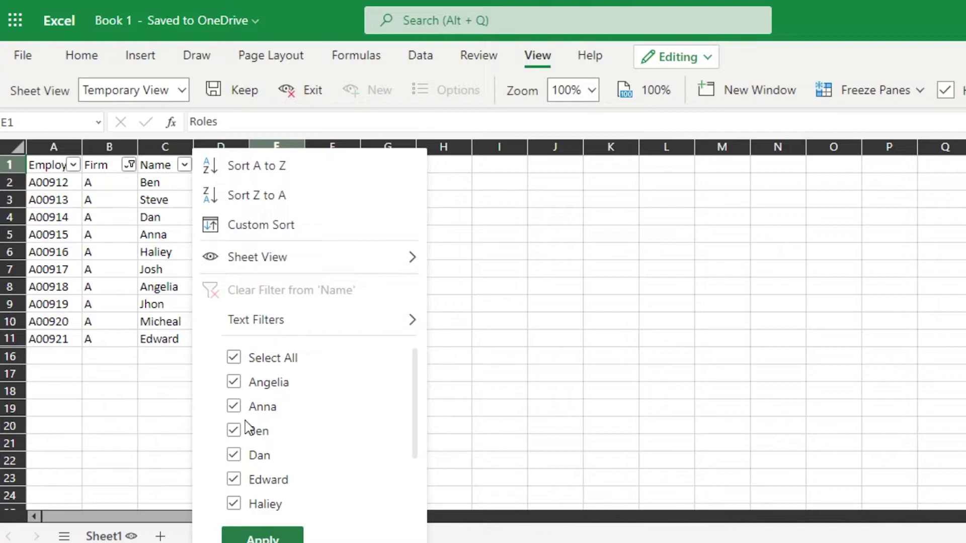
pyautogui.moveTo(415, 370); pyautogui.dragTo(403, 349)
pyautogui.moveTo(249, 270)
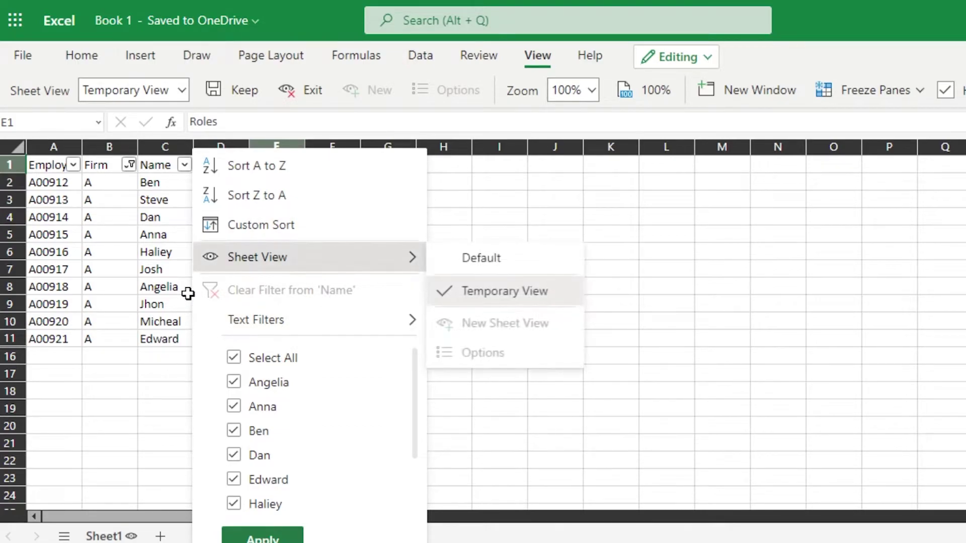
pyautogui.click(486, 259)
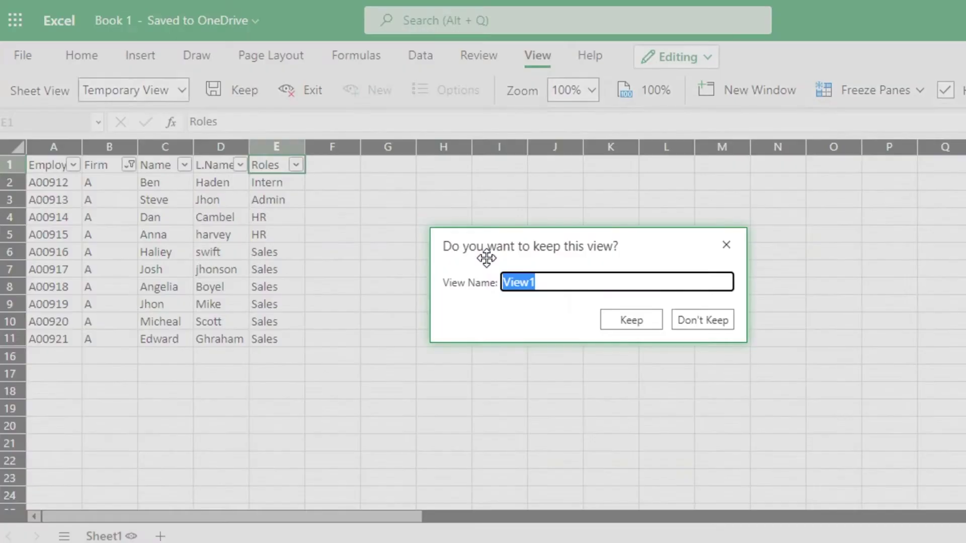
pyautogui.click(650, 321)
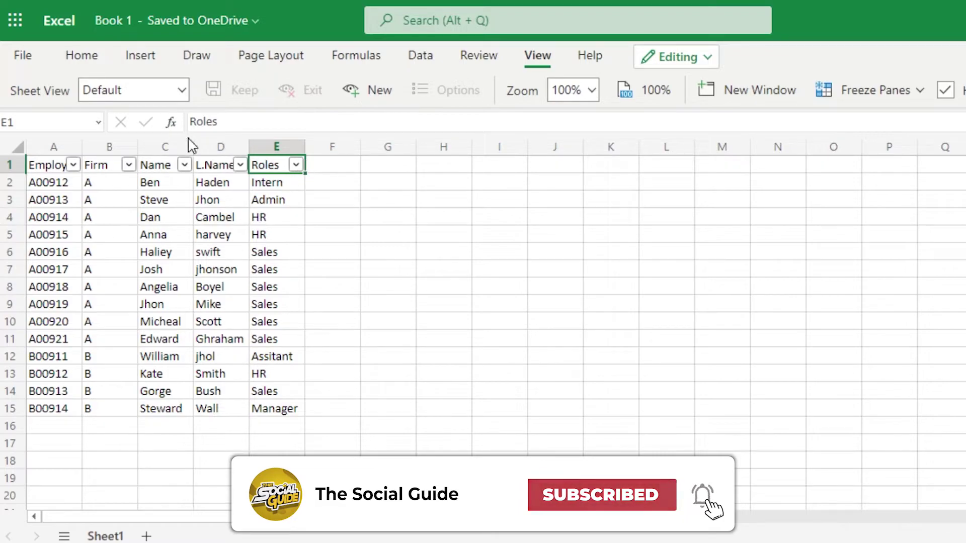
# Step: Apply a text filter to the Roles column for entries that begin with H, seeing just your own filtering
pyautogui.click(297, 166)
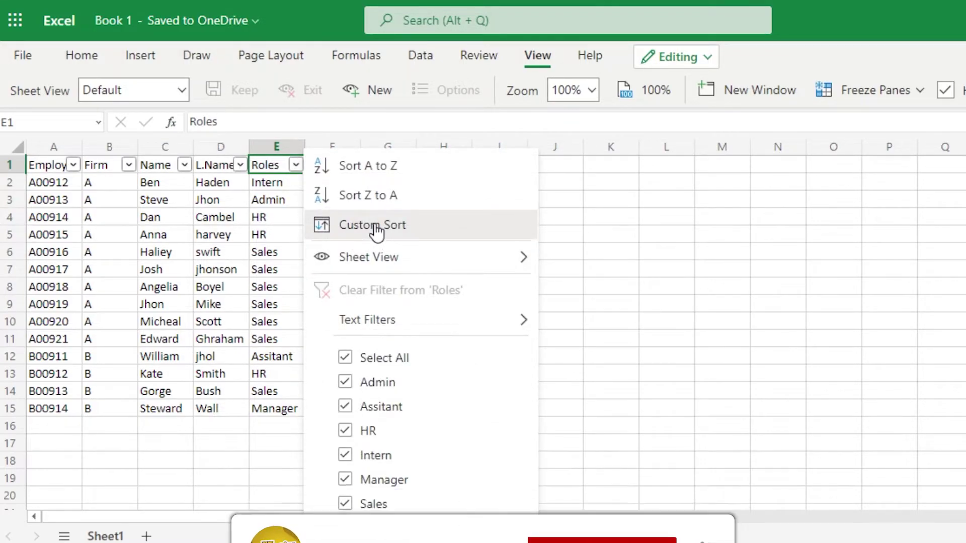
pyautogui.moveTo(378, 263)
pyautogui.moveTo(390, 335)
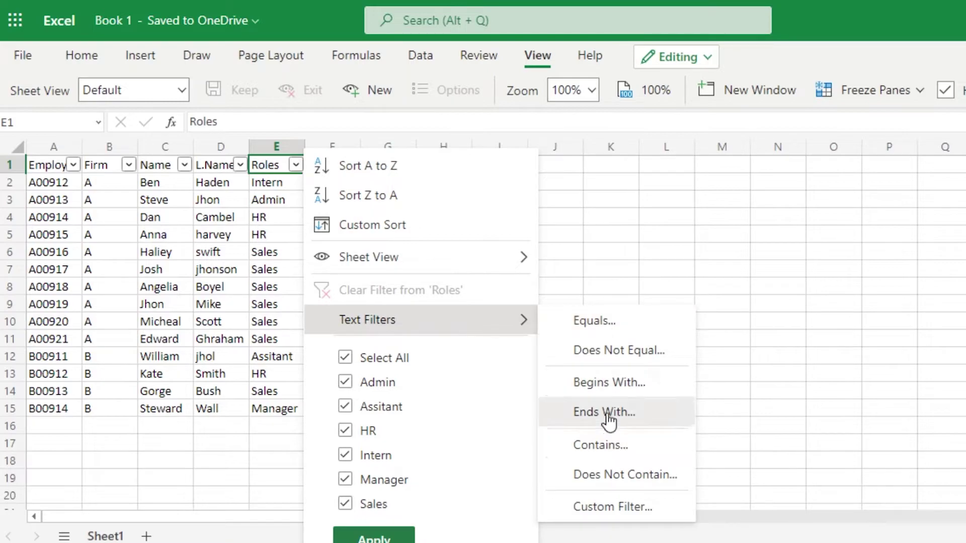
pyautogui.click(605, 388)
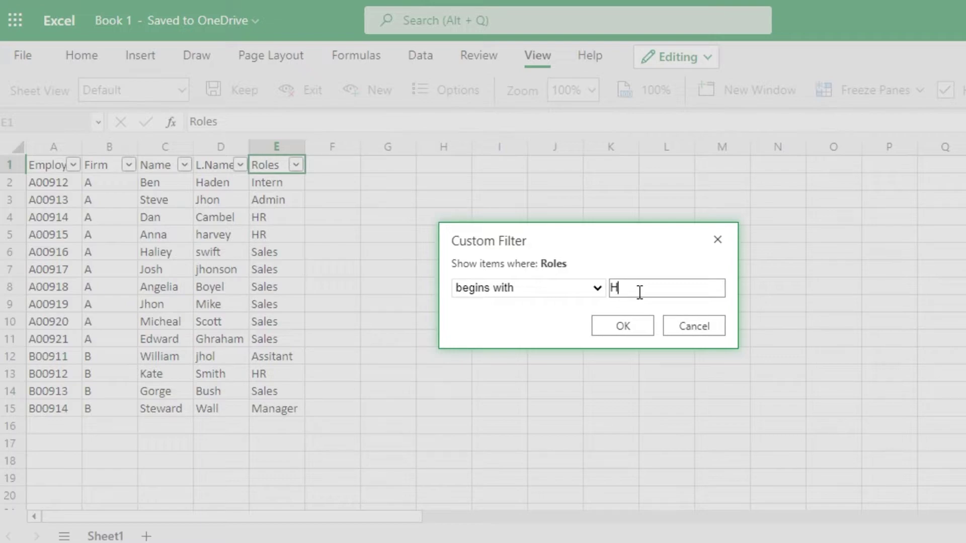
pyautogui.click(597, 292)
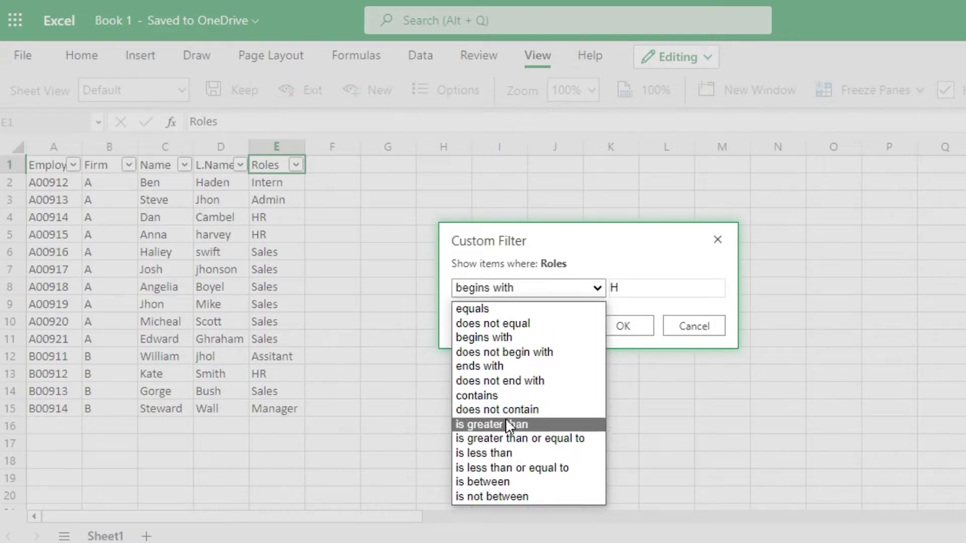
pyautogui.click(641, 288)
pyautogui.click(639, 325)
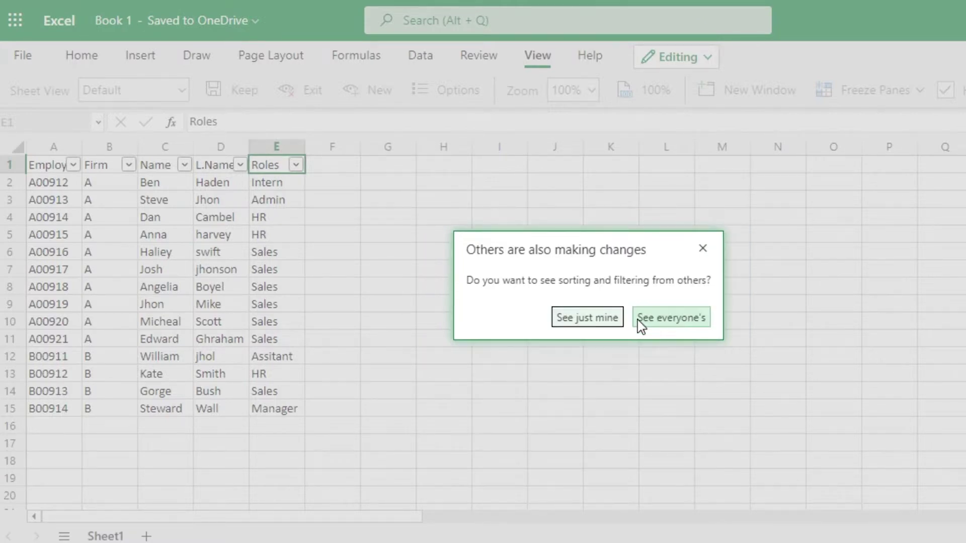
pyautogui.click(593, 317)
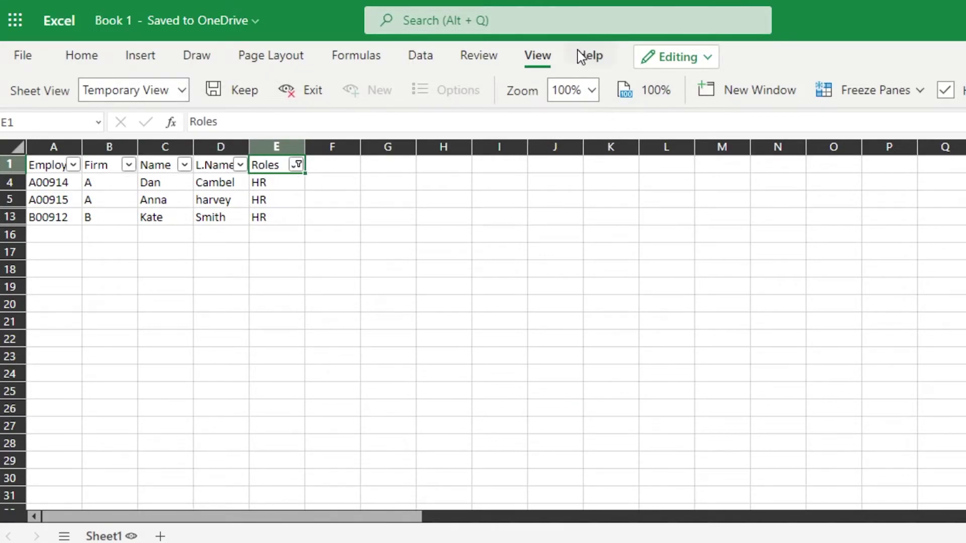
# Step: Undo the Roles text filter and filter the Name column for entries that begin with M
pyautogui.hotkey('ctrl', 'z')
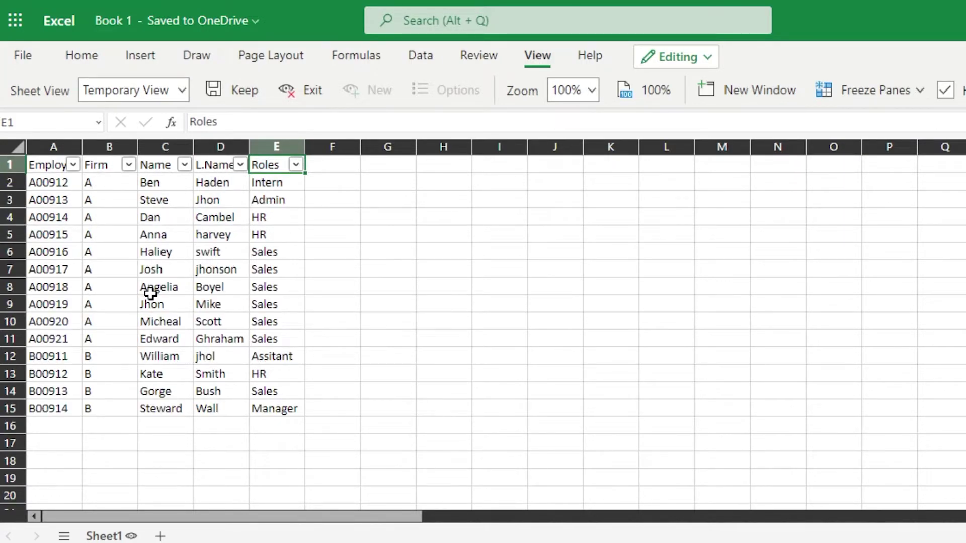
pyautogui.click(185, 166)
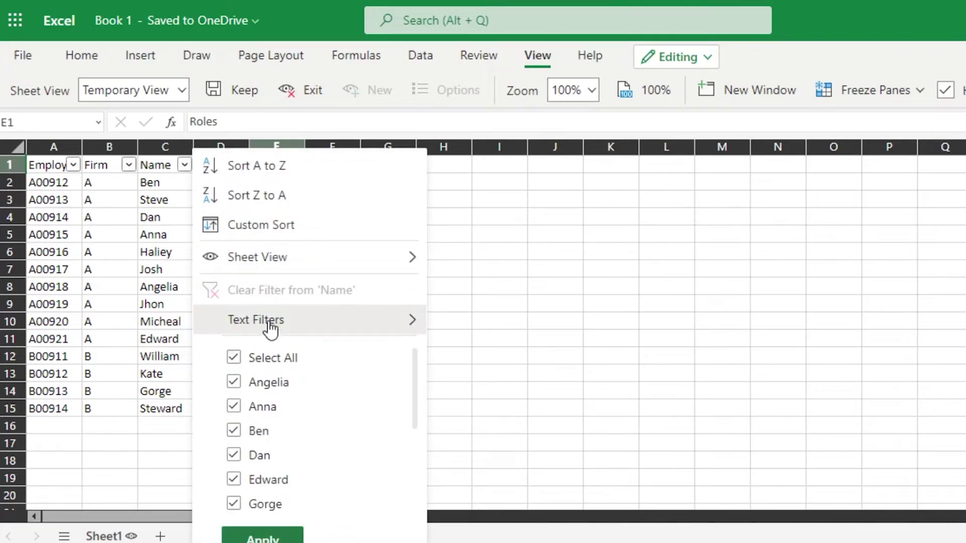
pyautogui.moveTo(392, 308)
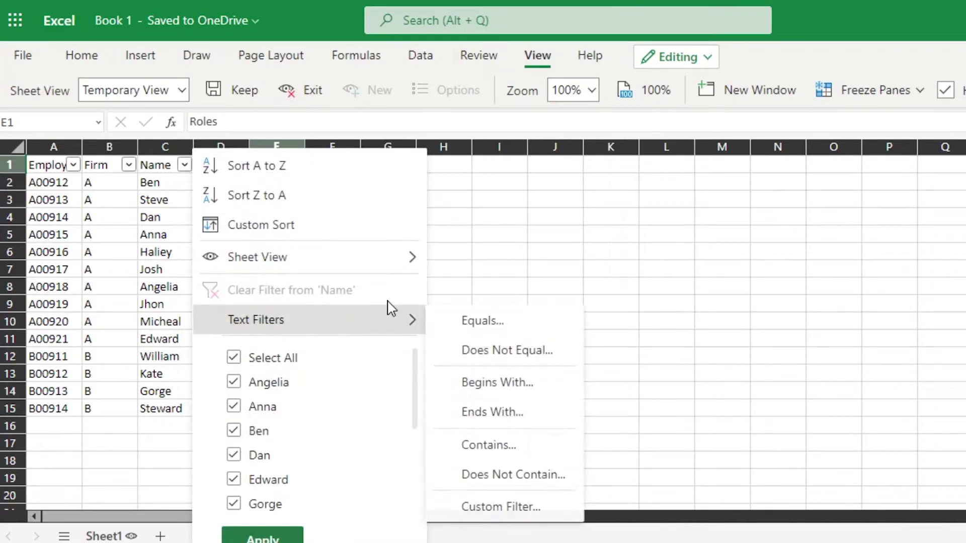
pyautogui.click(479, 382)
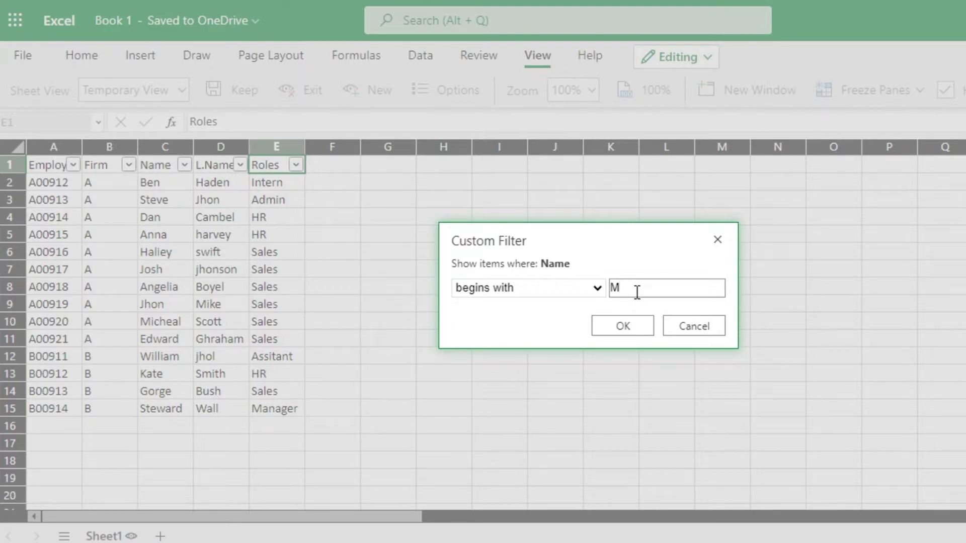
pyautogui.click(627, 331)
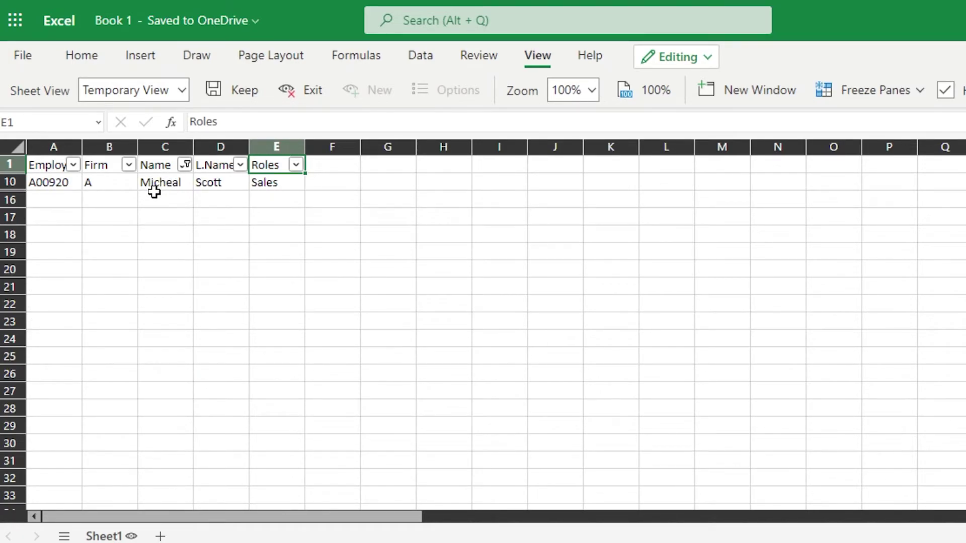
# Step: Reselect all entries in the Name column's filter to show every employee row again
pyautogui.click(296, 165)
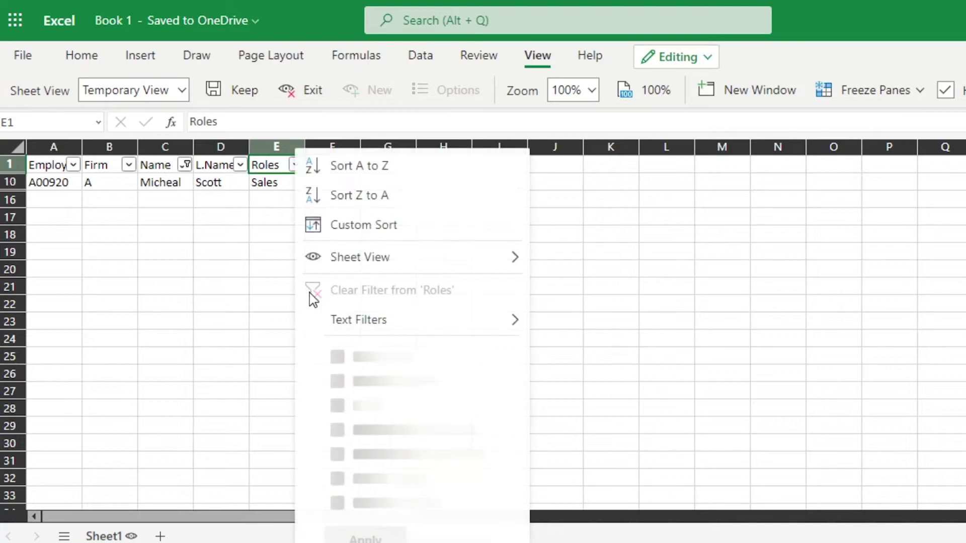
pyautogui.press('Escape')
pyautogui.click(186, 166)
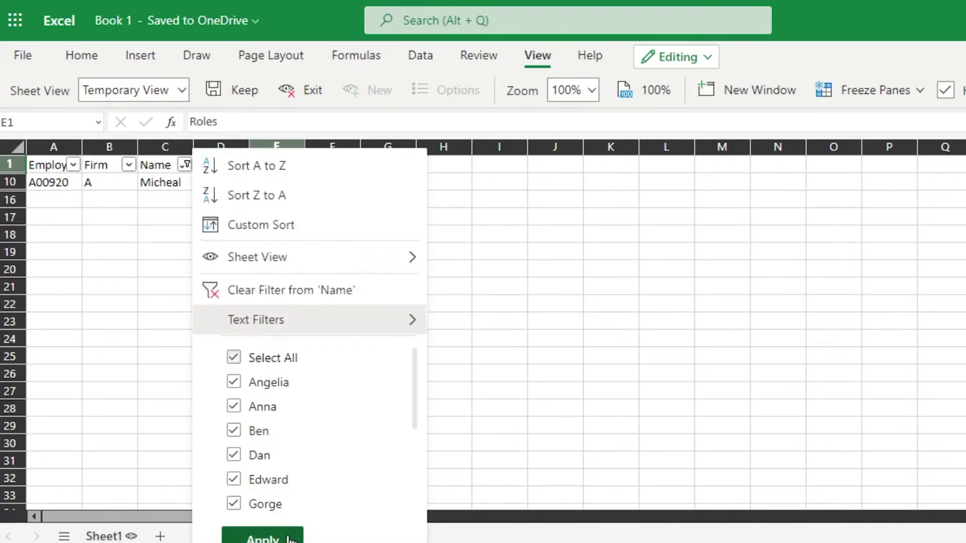
pyautogui.click(280, 538)
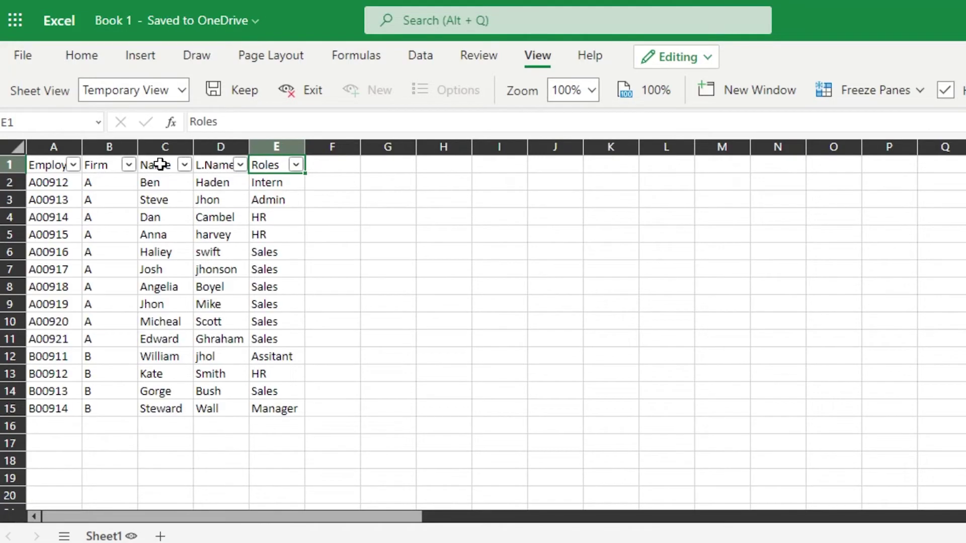
pyautogui.moveTo(134, 181); pyautogui.dragTo(75, 169)
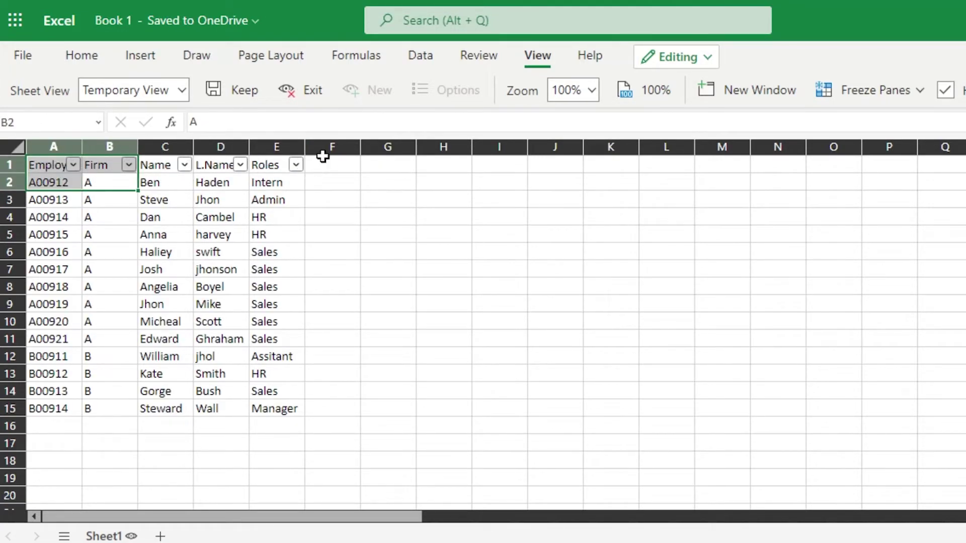
pyautogui.click(385, 216)
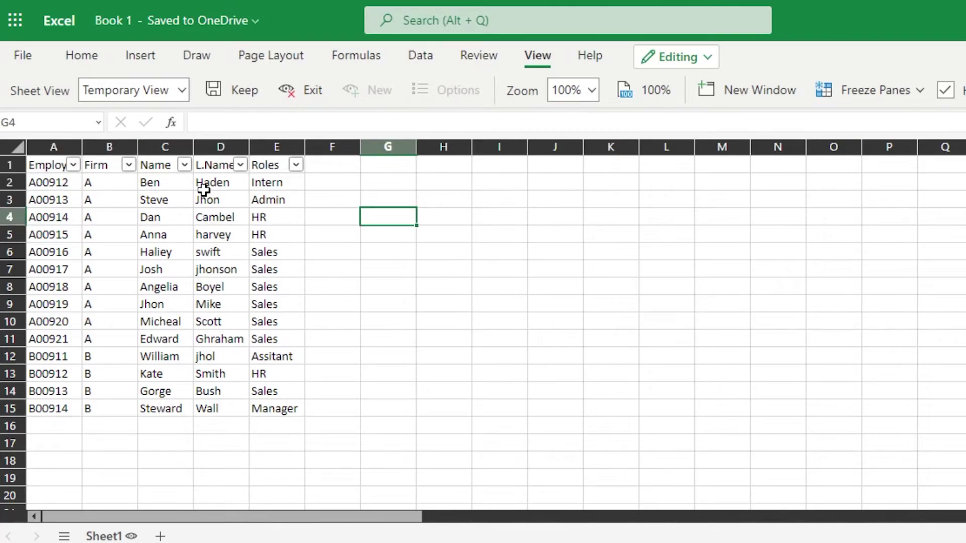
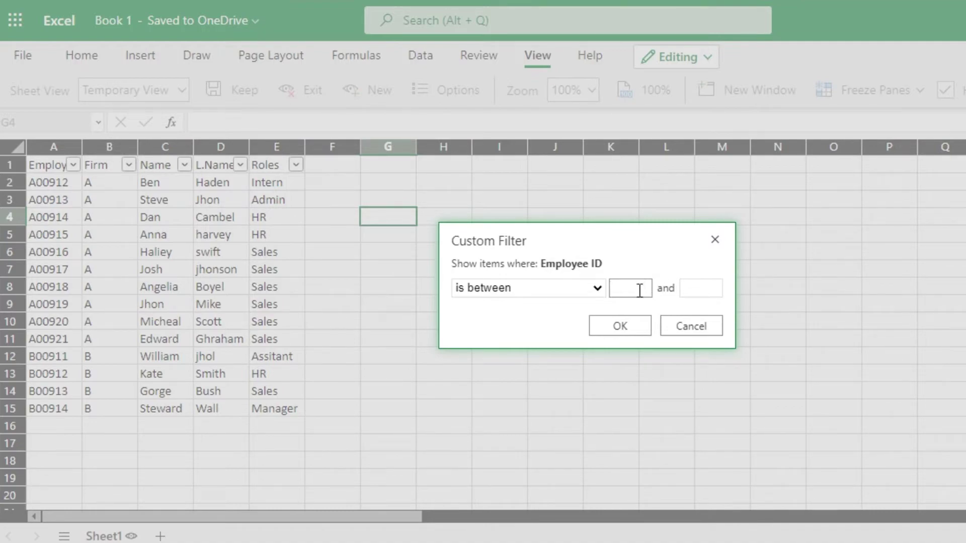
# Step: Apply an "is between" custom filter to the Employee ID column, ranging from the ID in row 3 to the ID in row 9
pyautogui.click(639, 292)
pyautogui.write('A00913')
pyautogui.click(696, 289)
pyautogui.write('A00')
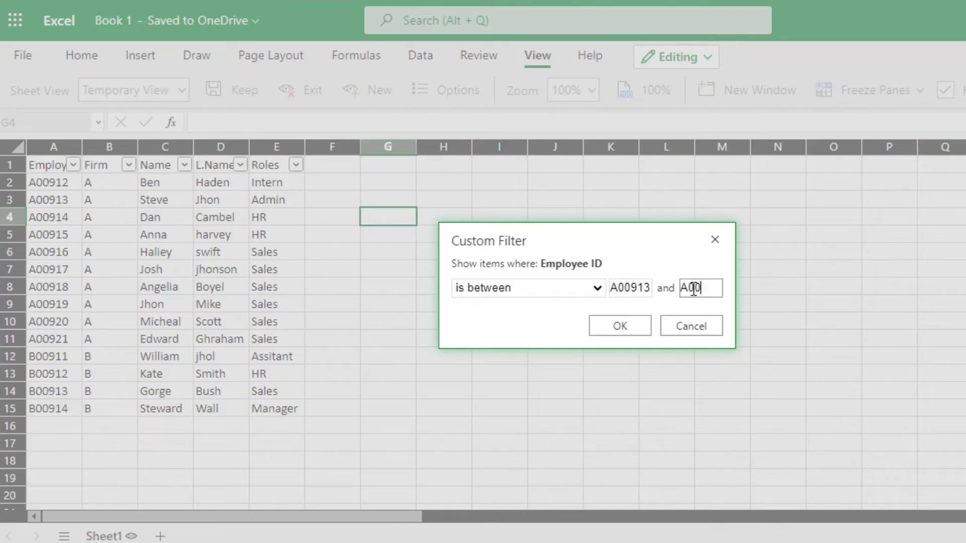
pyautogui.write('9')
pyautogui.write('19')
pyautogui.click(624, 326)
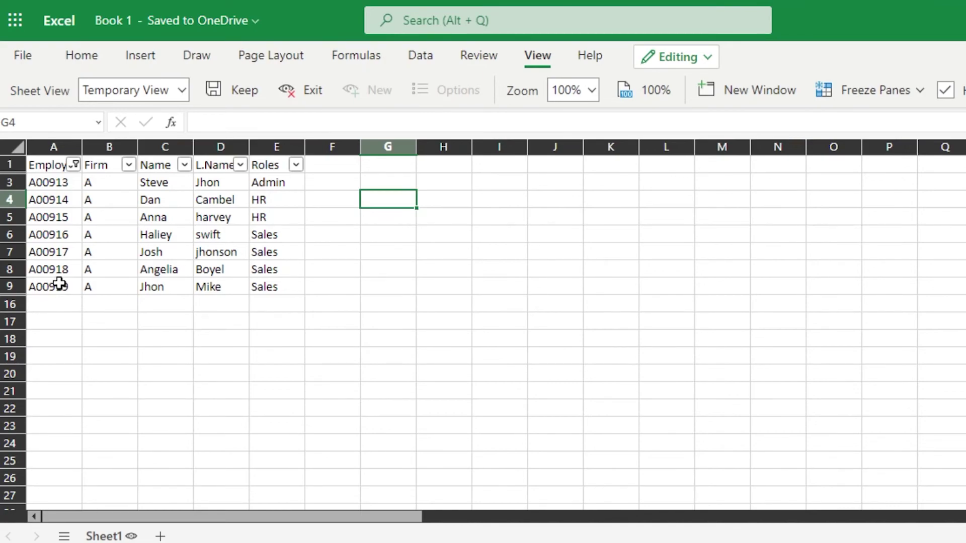
# Step: Reselect all entries in the Employee ID filter and discard the temporary sheet view instead of keeping it
pyautogui.click(76, 166)
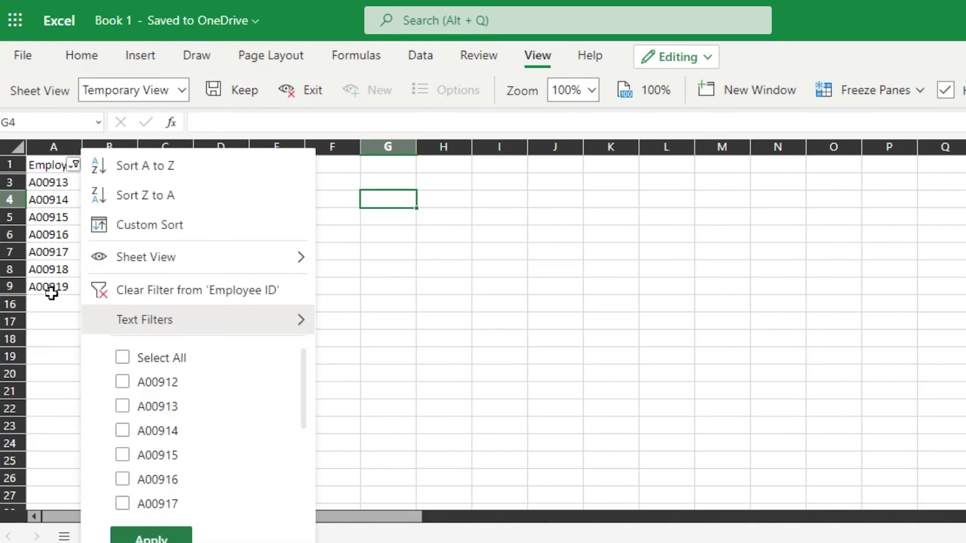
pyautogui.click(122, 358)
pyautogui.click(151, 536)
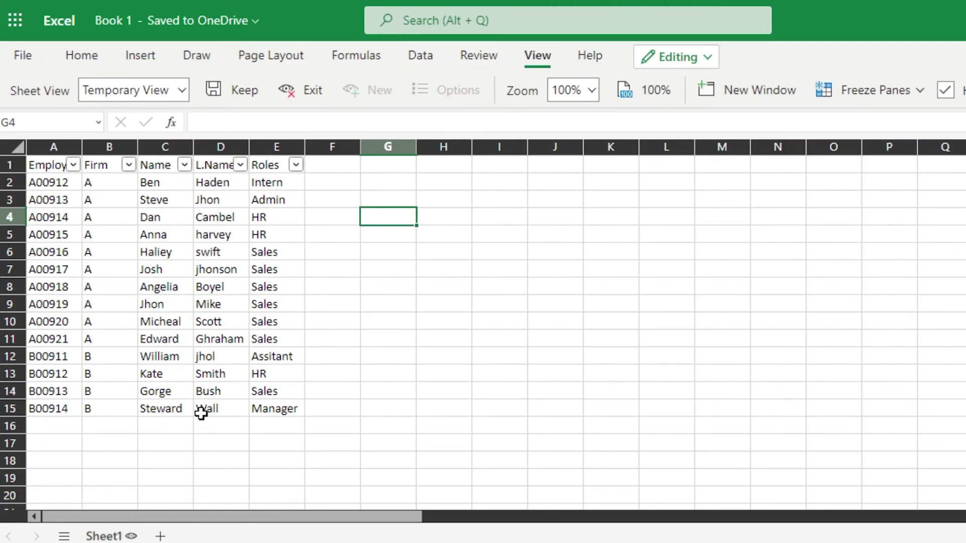
pyautogui.click(237, 90)
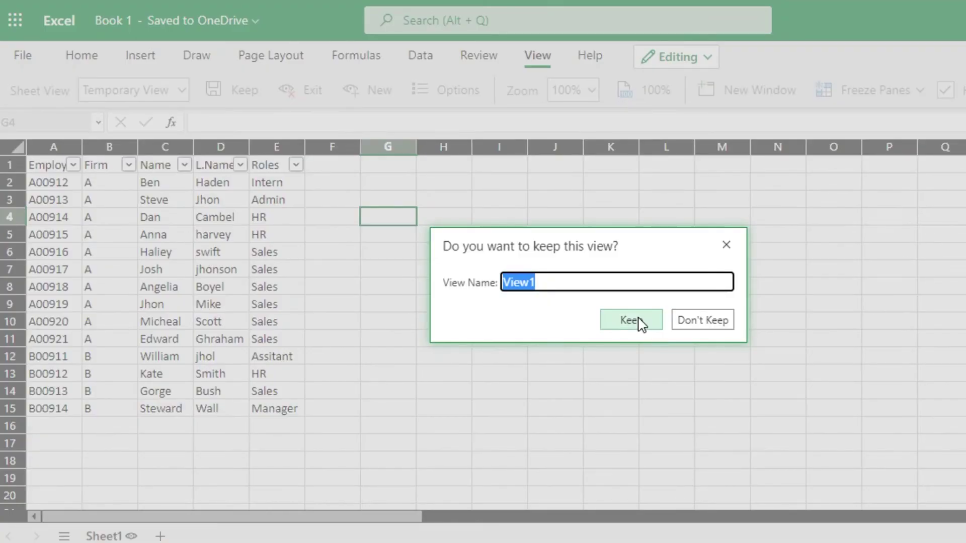
pyautogui.click(715, 323)
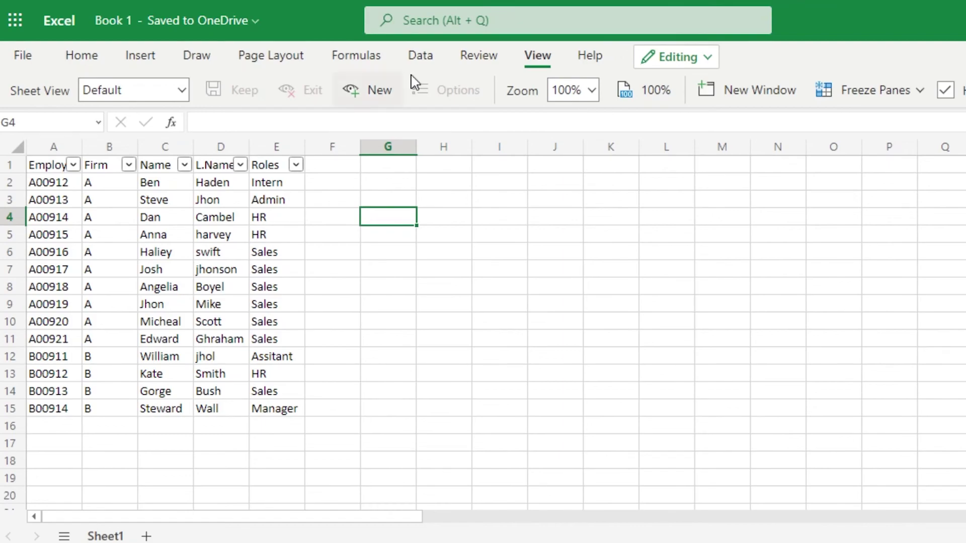
pyautogui.click(420, 57)
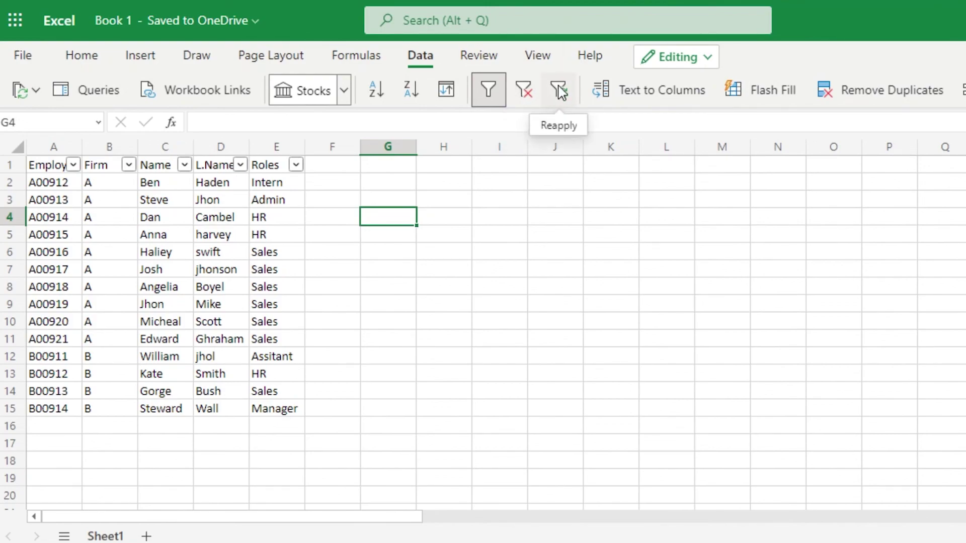
pyautogui.click(384, 266)
pyautogui.click(388, 215)
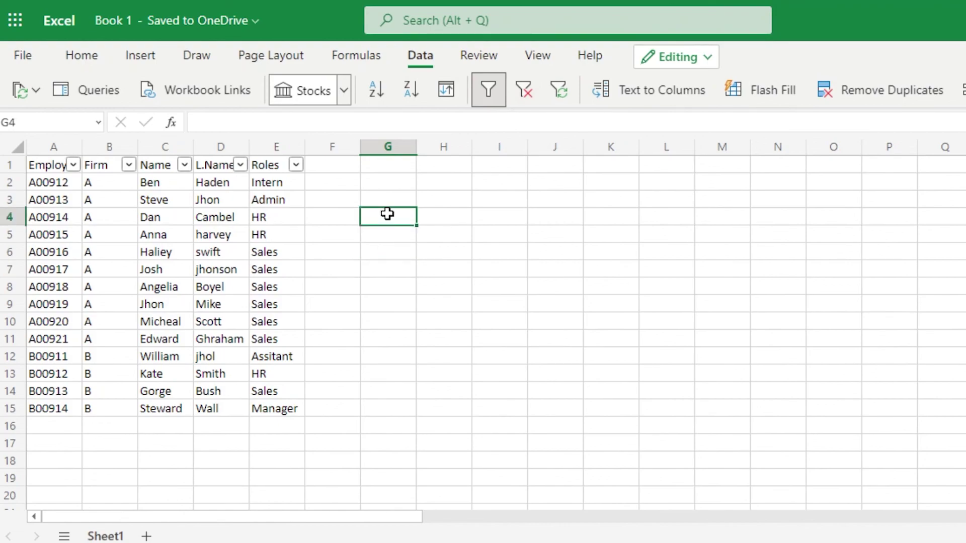
pyautogui.click(410, 362)
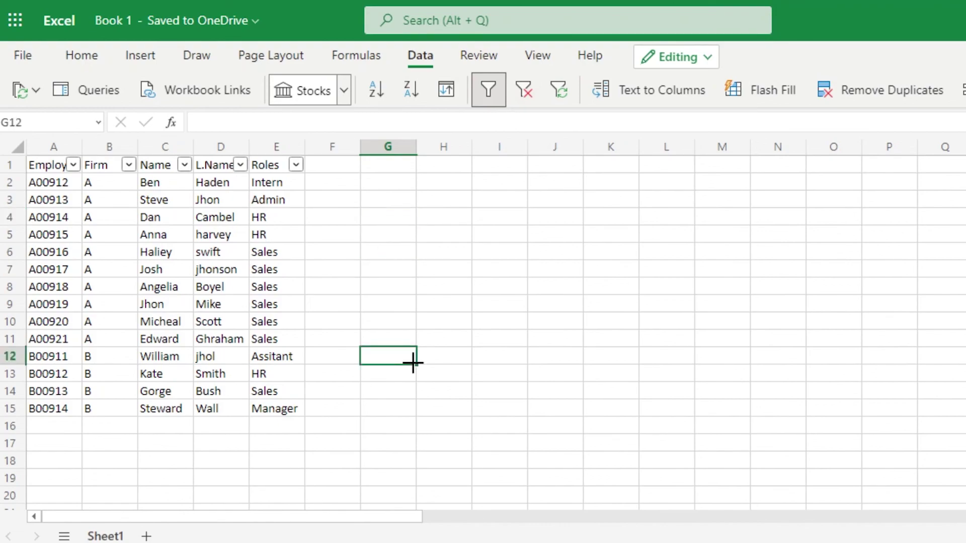
pyautogui.click(316, 221)
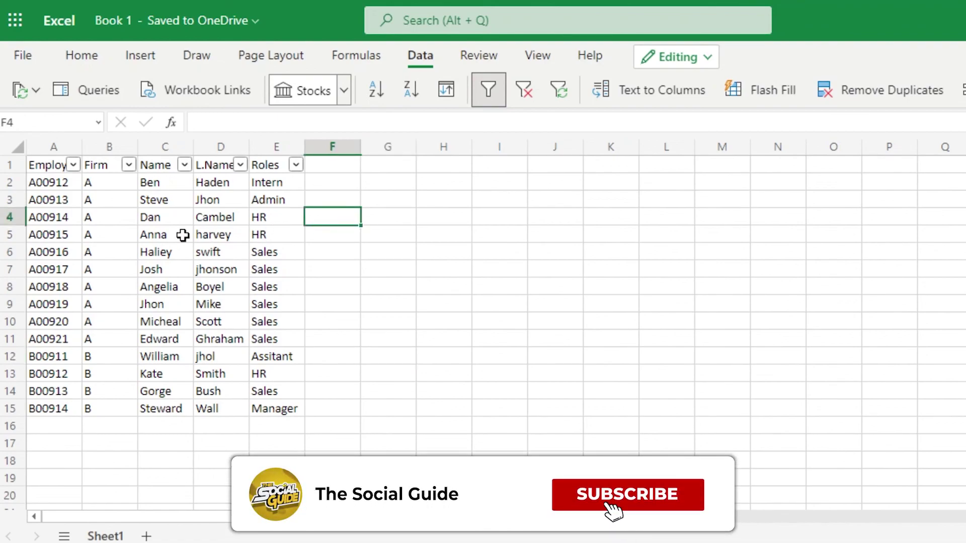
pyautogui.click(351, 298)
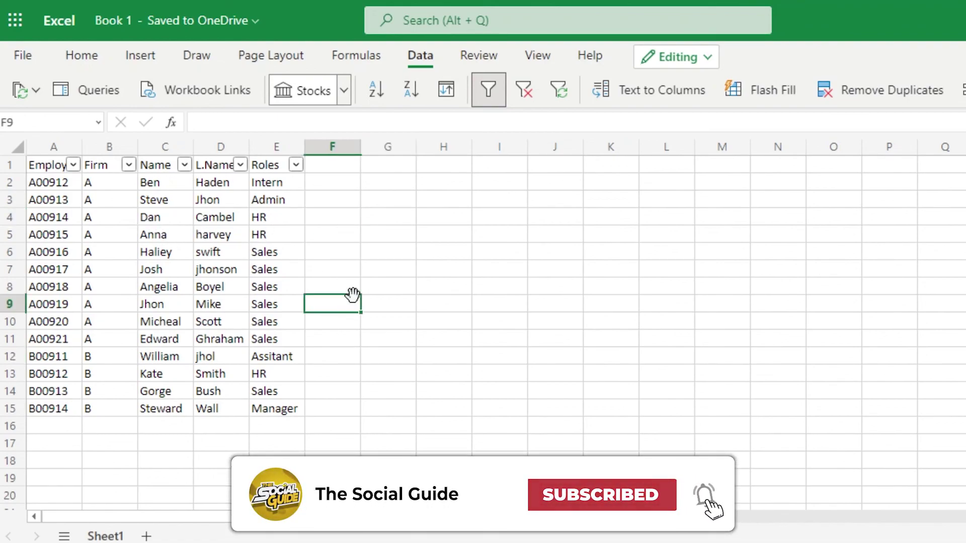
pyautogui.click(343, 285)
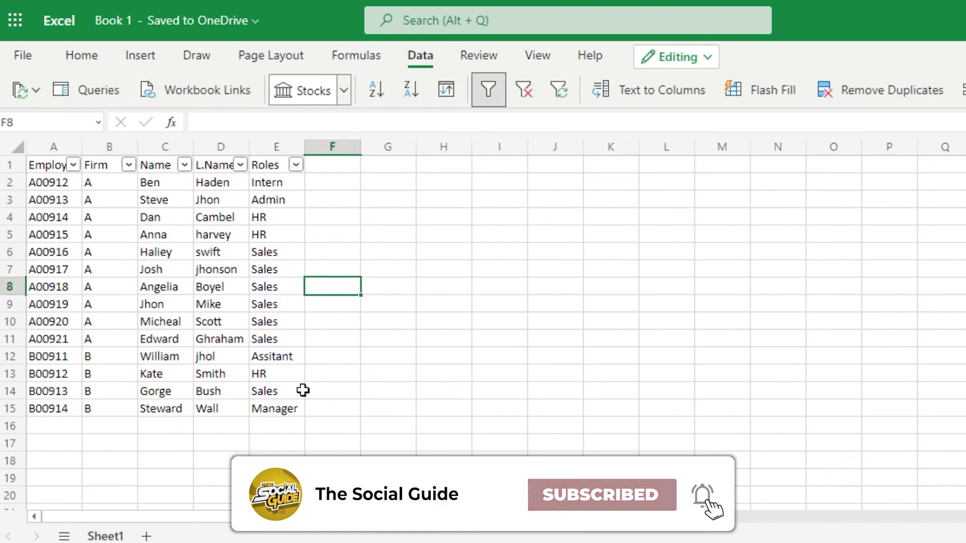
pyautogui.click(112, 442)
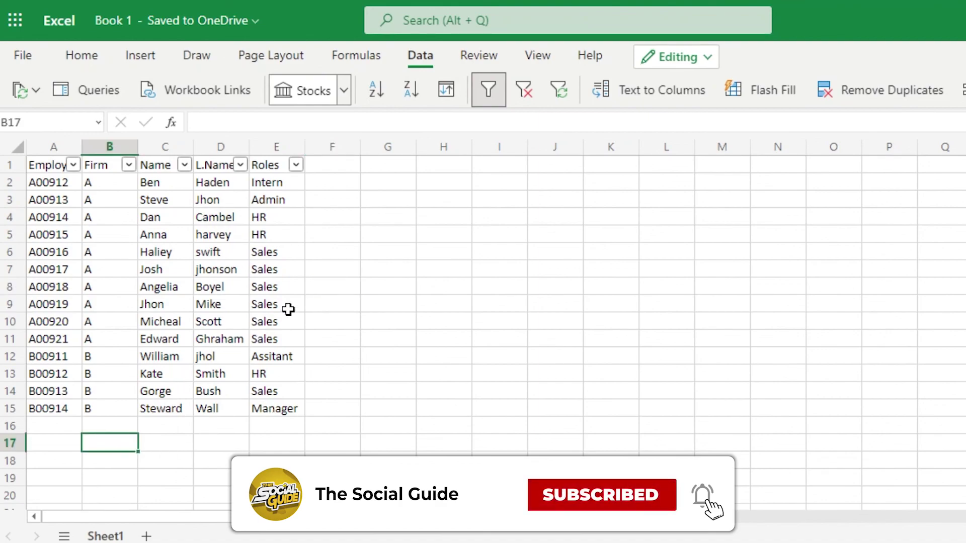